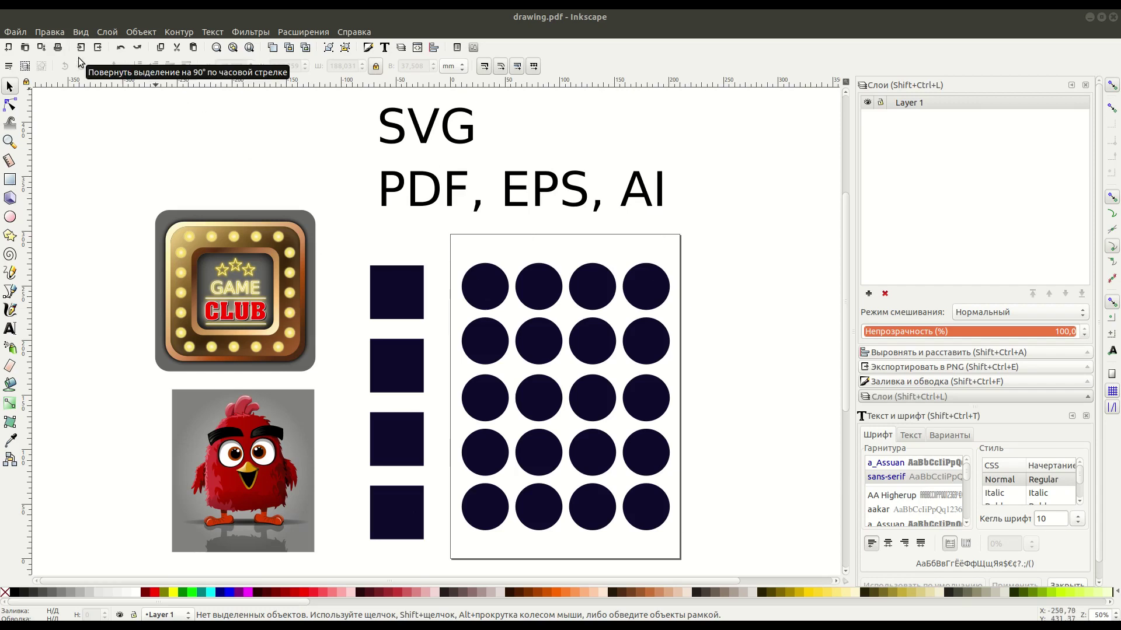
- Save the drawing as drawing.pdf in Portable Document Format (*.pdf)
click(19, 36)
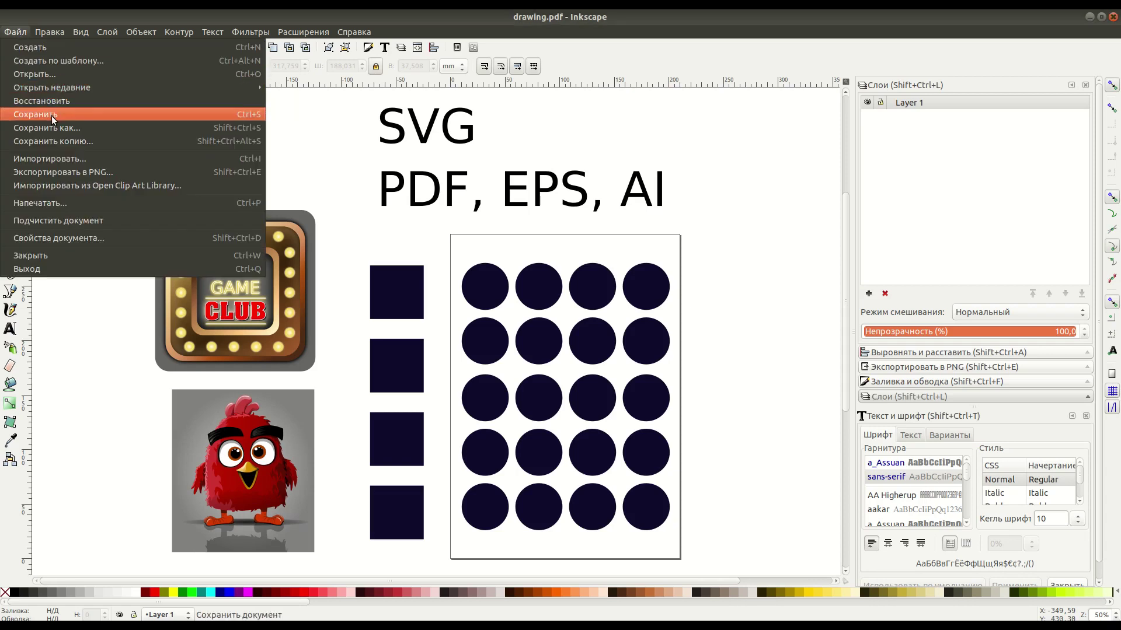
click(51, 126)
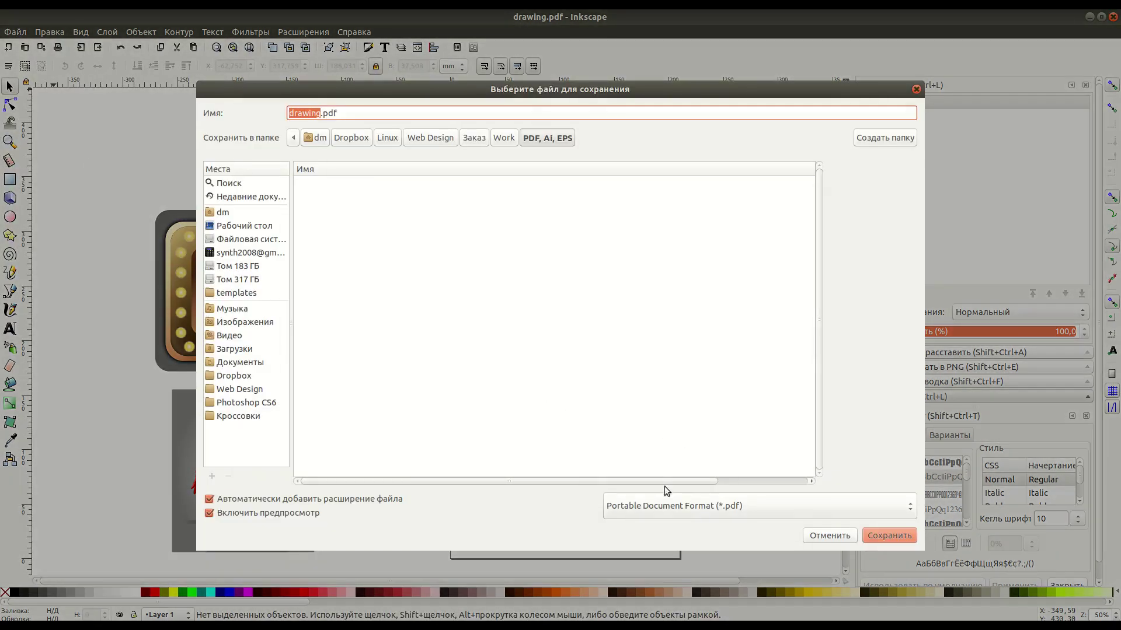
click(662, 506)
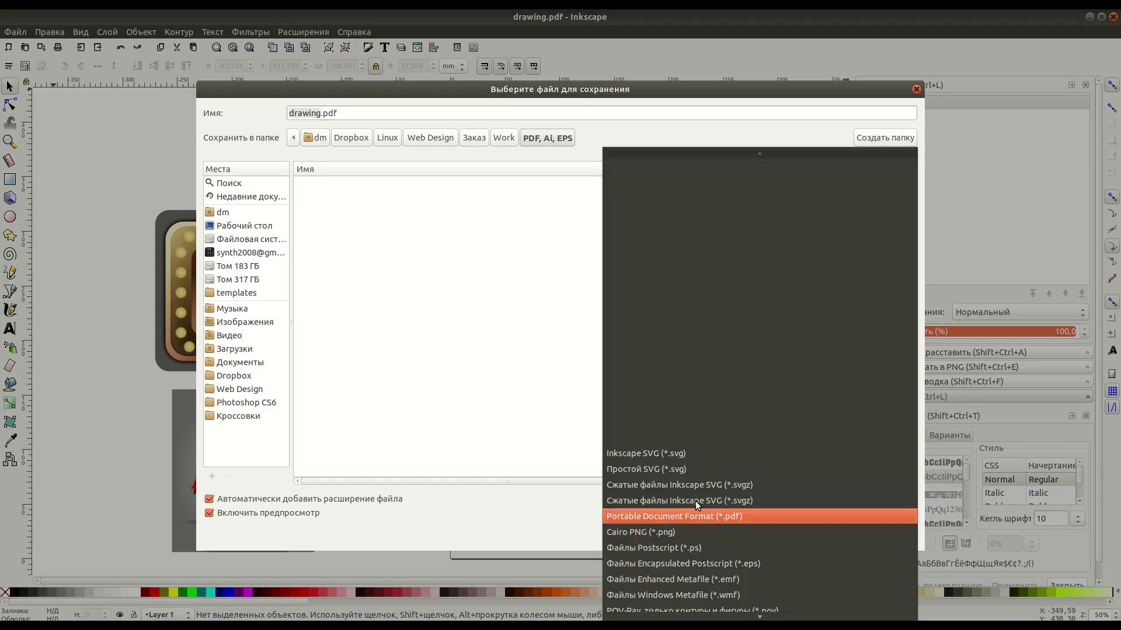
click(585, 509)
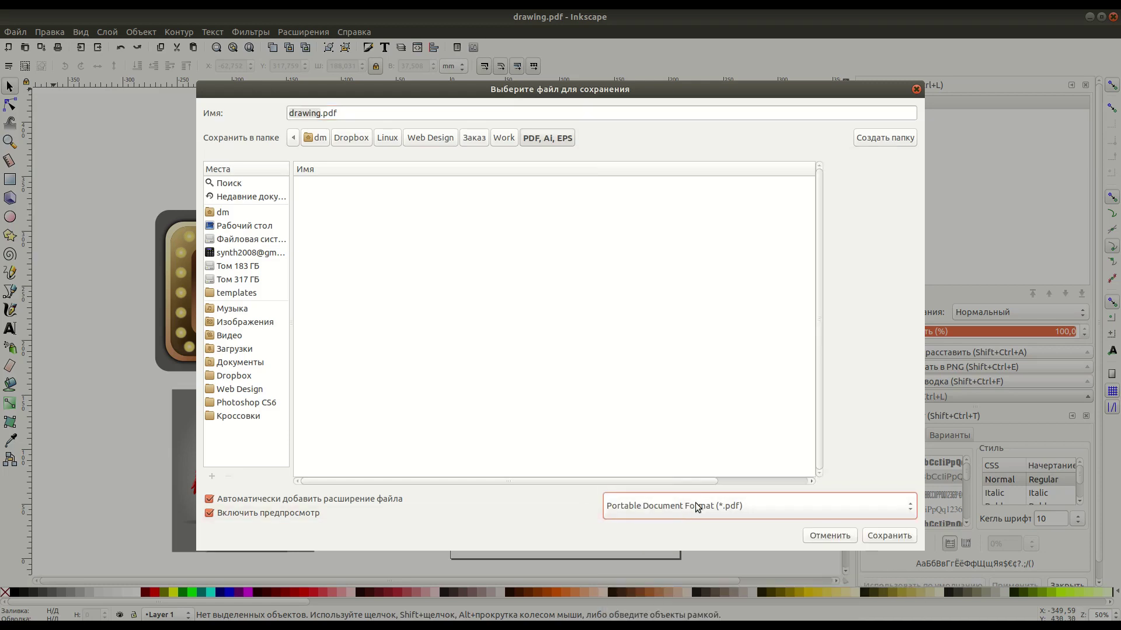
click(694, 505)
click(697, 516)
click(886, 537)
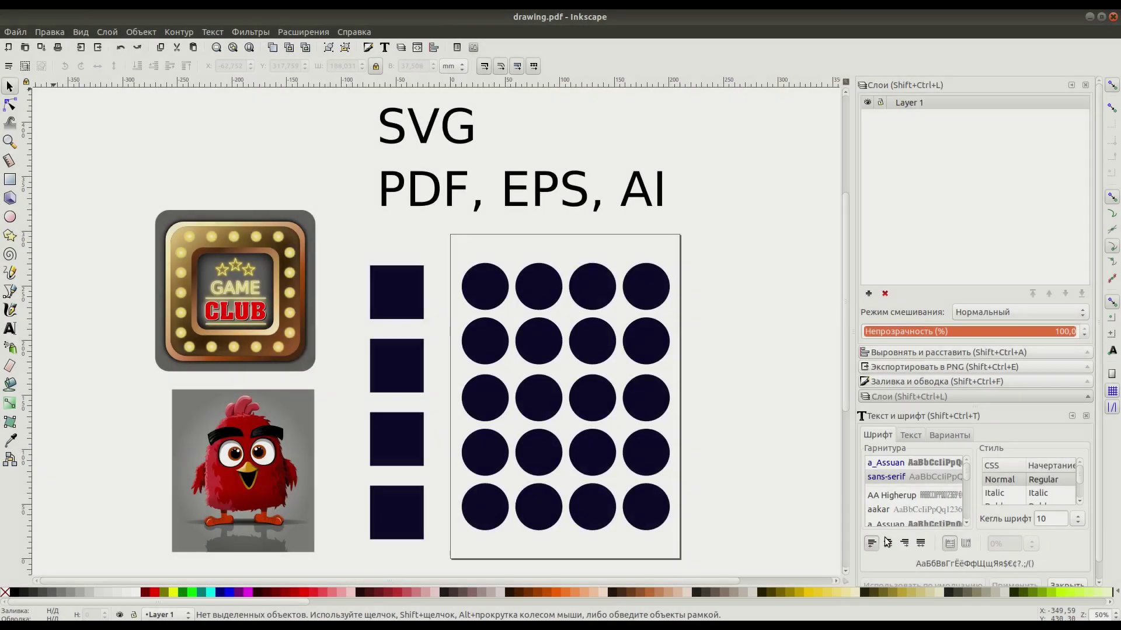
- Center the PDF options dialog and choose to embed fonts for text output
mouse_move(183, 21)
mouse_down()
mouse_move(586, 245)
mouse_move(534, 236)
mouse_up()
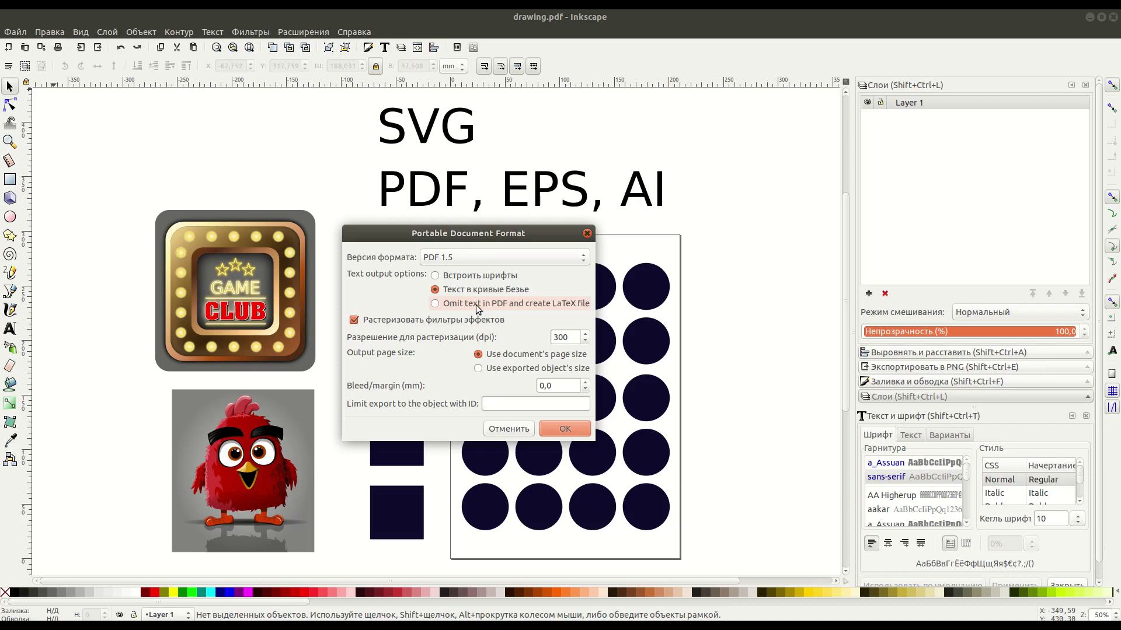
click(454, 276)
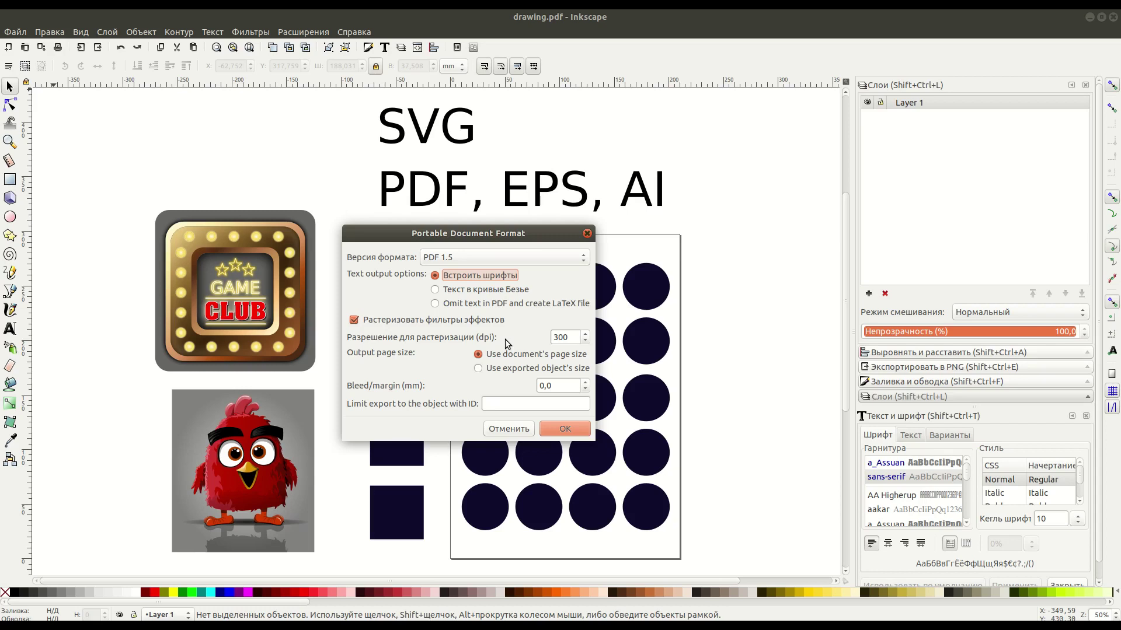
- Switch text output to Bézier curves, keep 300 dpi rasterisation, and confirm the PDF save
click(435, 291)
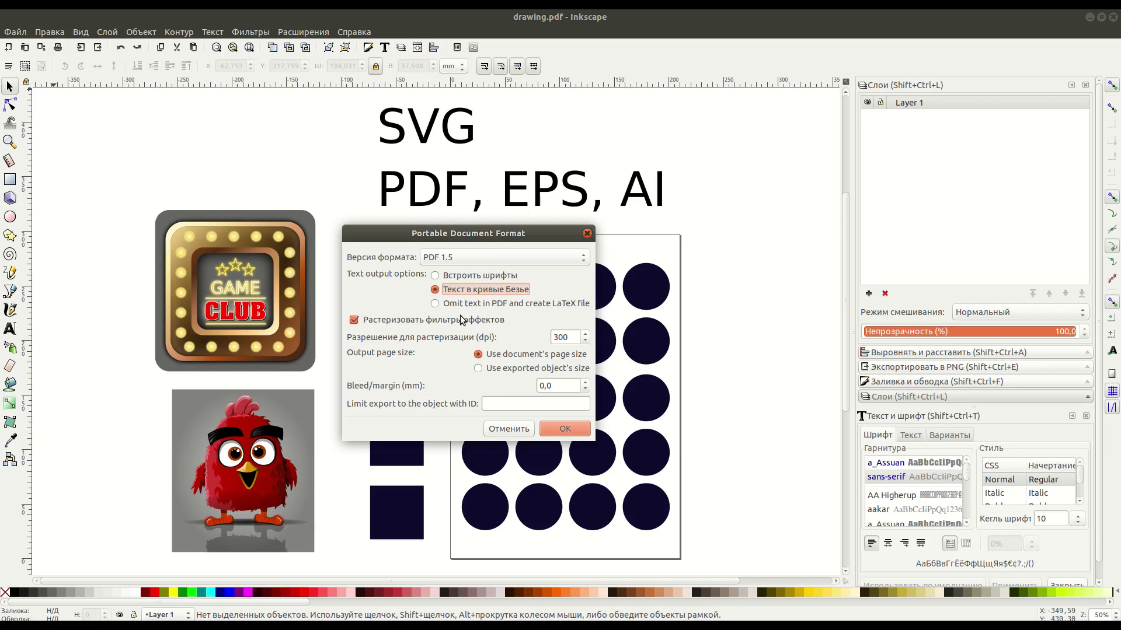
mouse_move(578, 337)
mouse_down()
mouse_move(547, 337)
mouse_move(550, 349)
mouse_up()
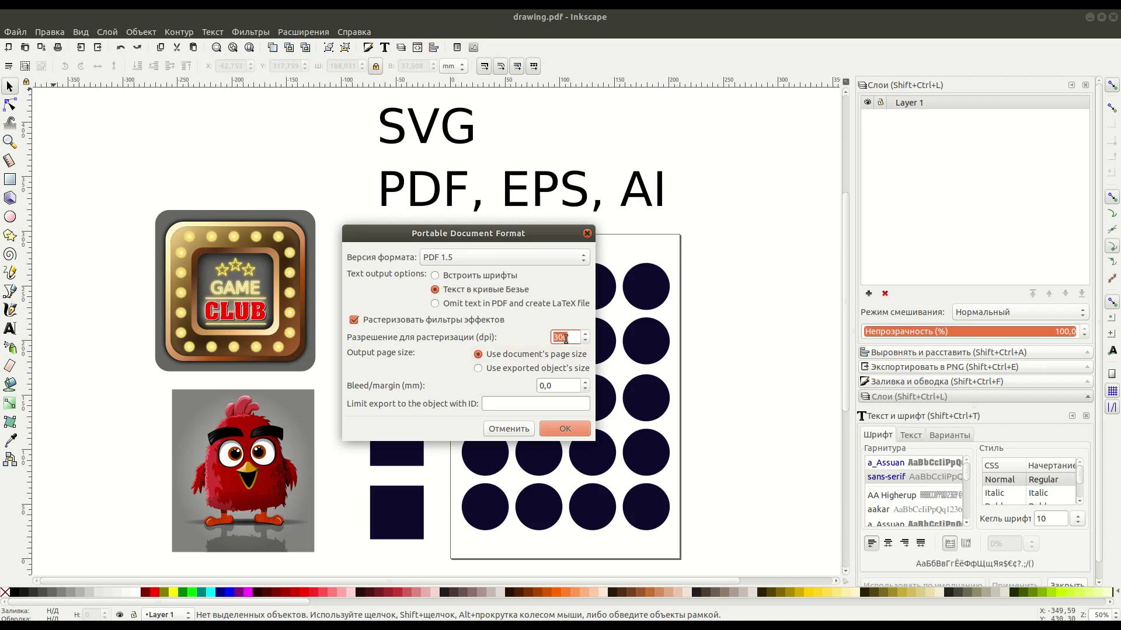
click(571, 338)
click(563, 428)
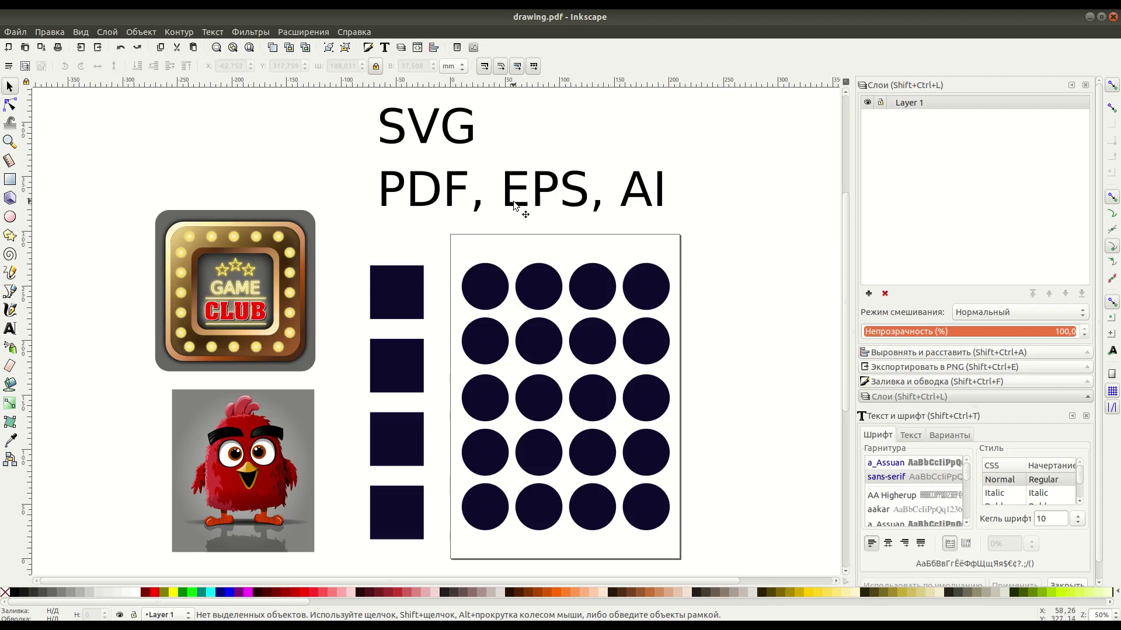
- Save the drawing as drawing.eps in Encapsulated PostScript (*.eps) format
click(14, 33)
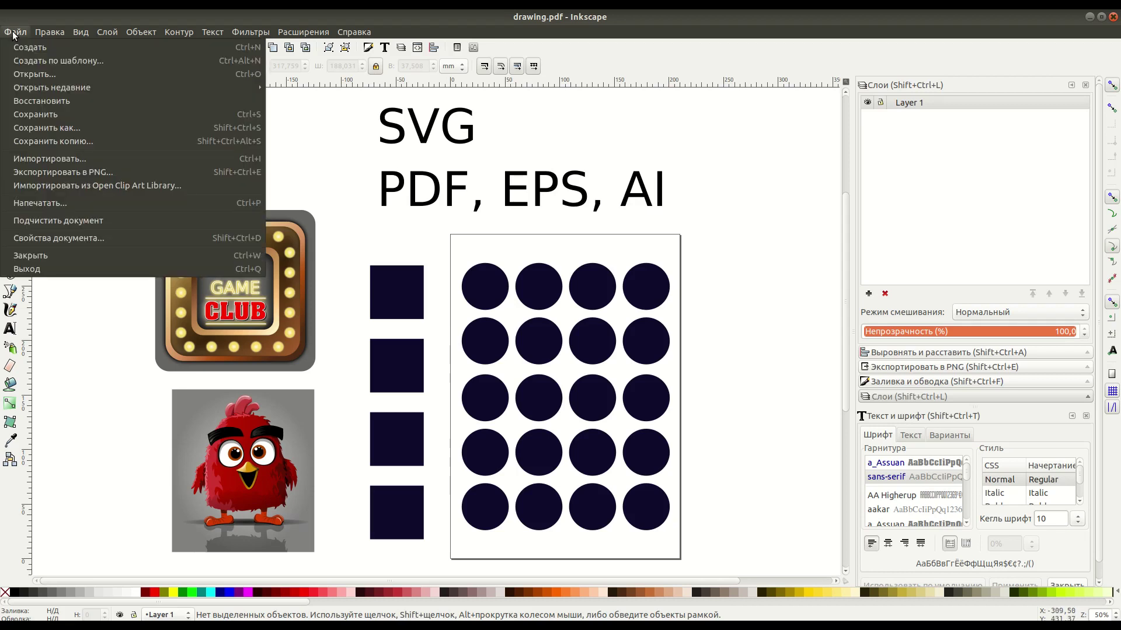
click(38, 128)
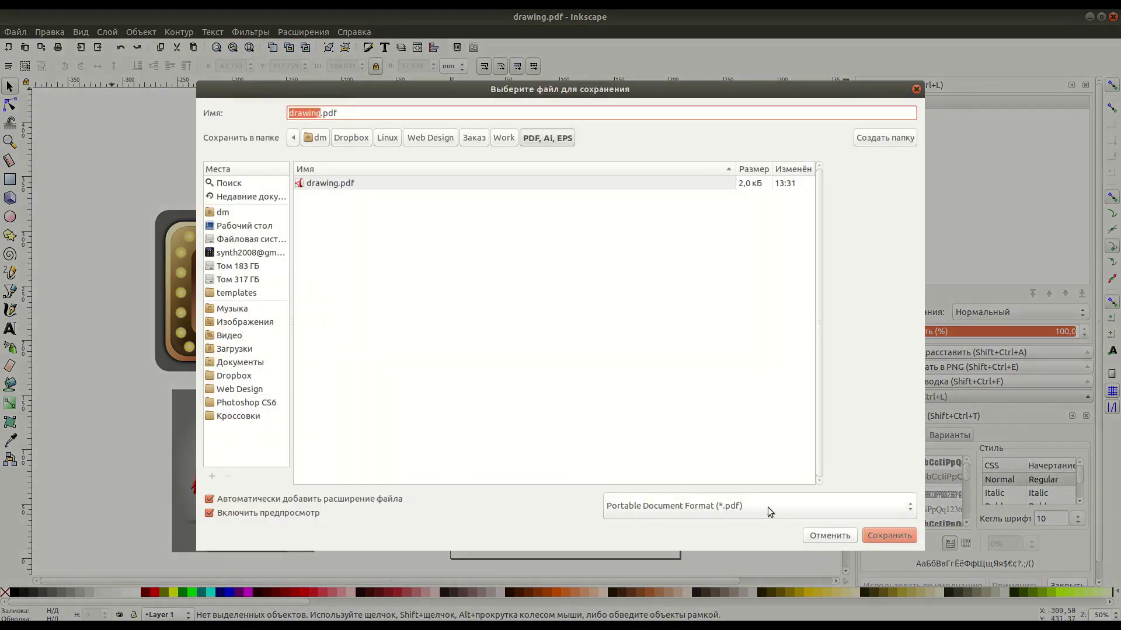
click(764, 506)
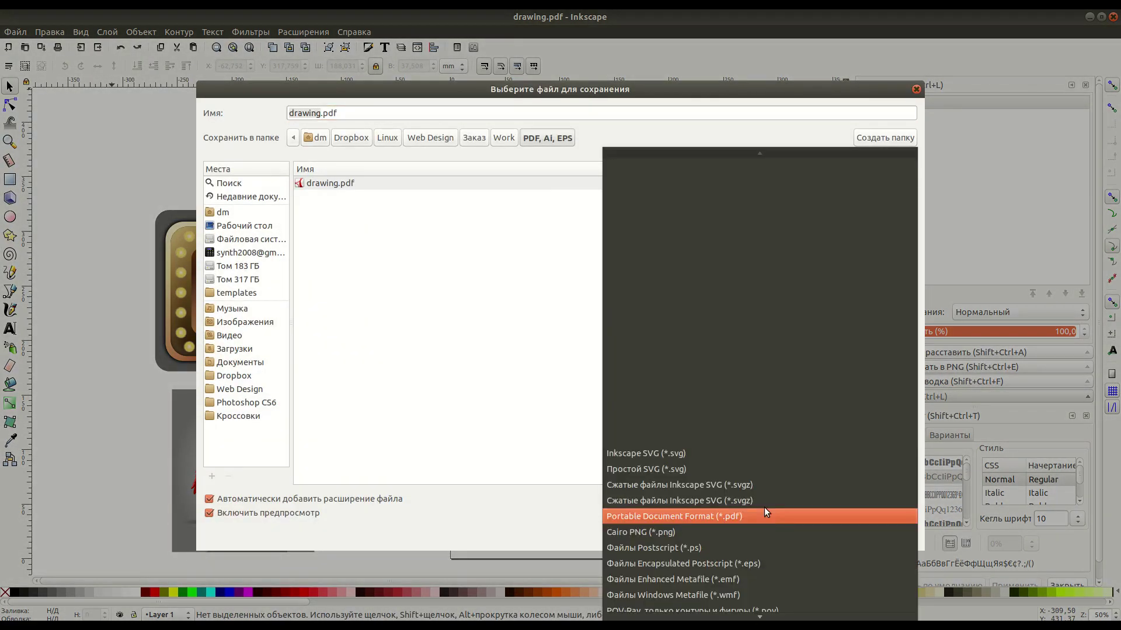
click(769, 562)
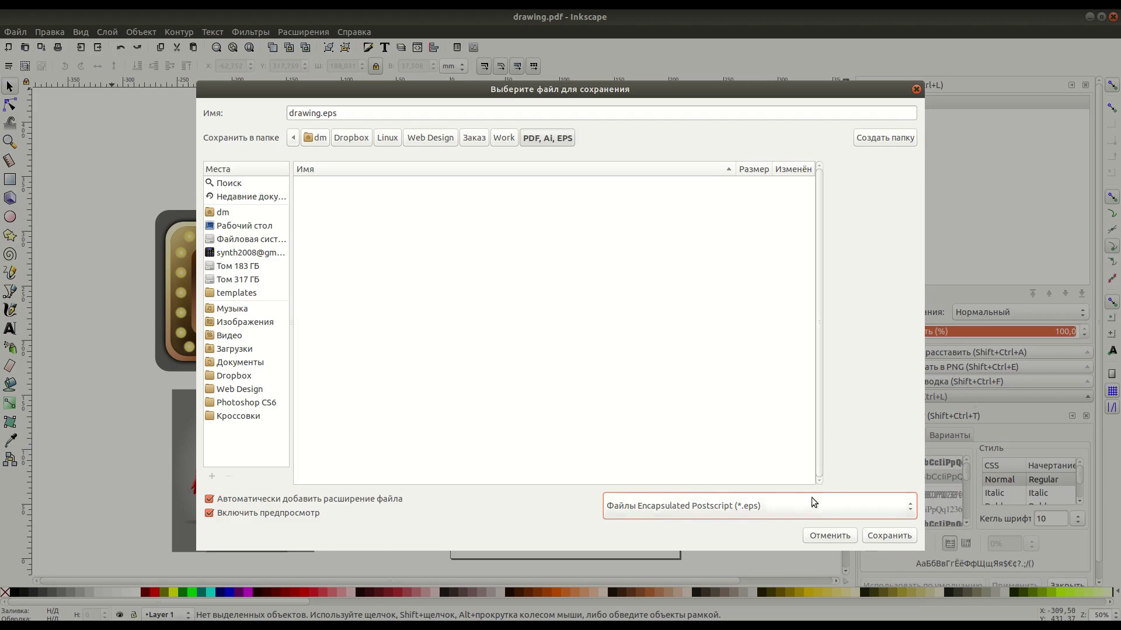
click(888, 535)
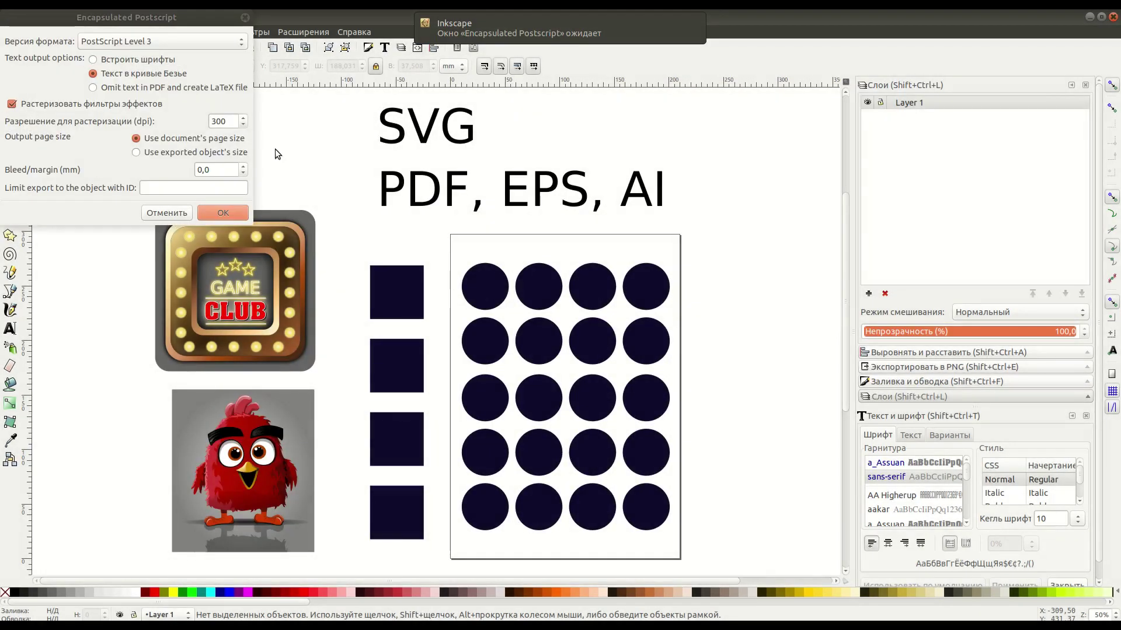
- Confirm the EPS options with PostScript Level 3, text as curves and 300 dpi
drag(202, 23, 630, 238)
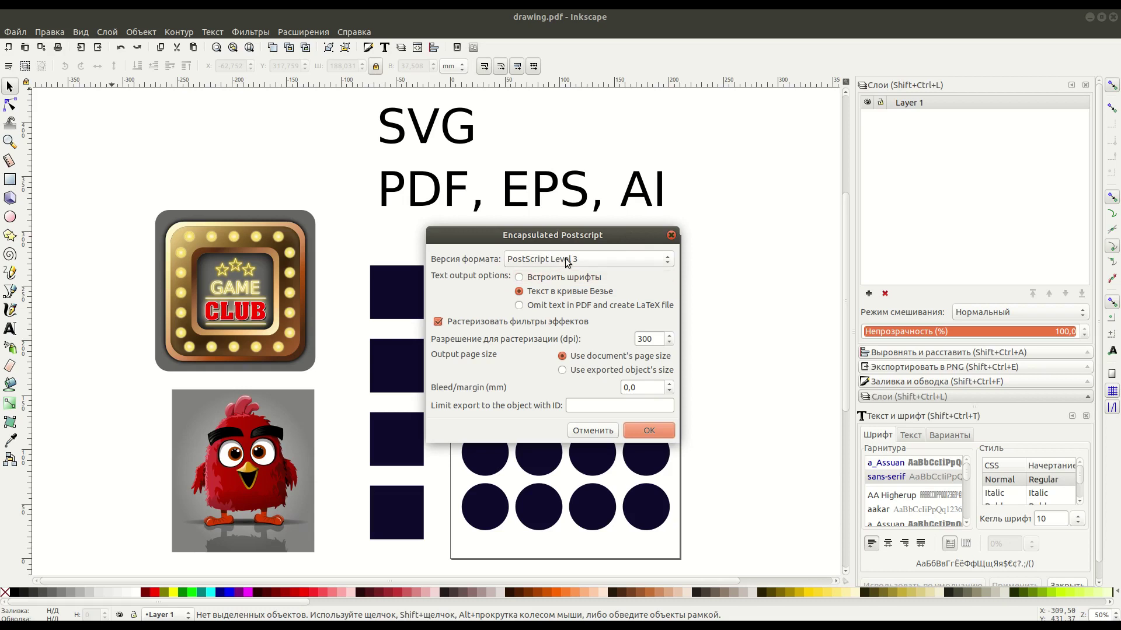
click(591, 261)
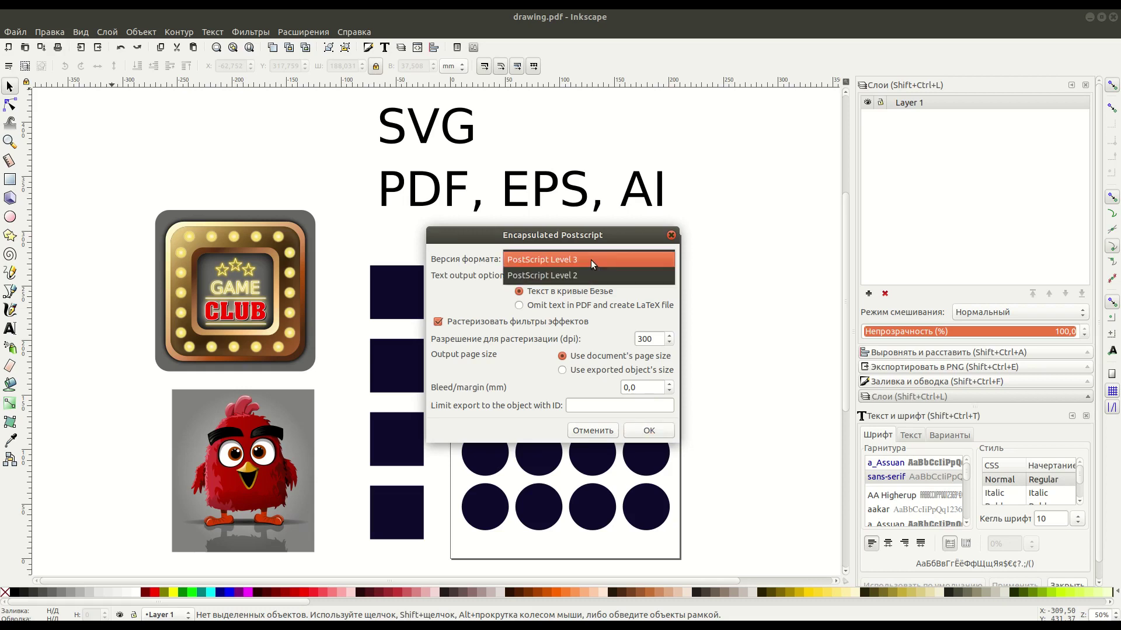
click(574, 259)
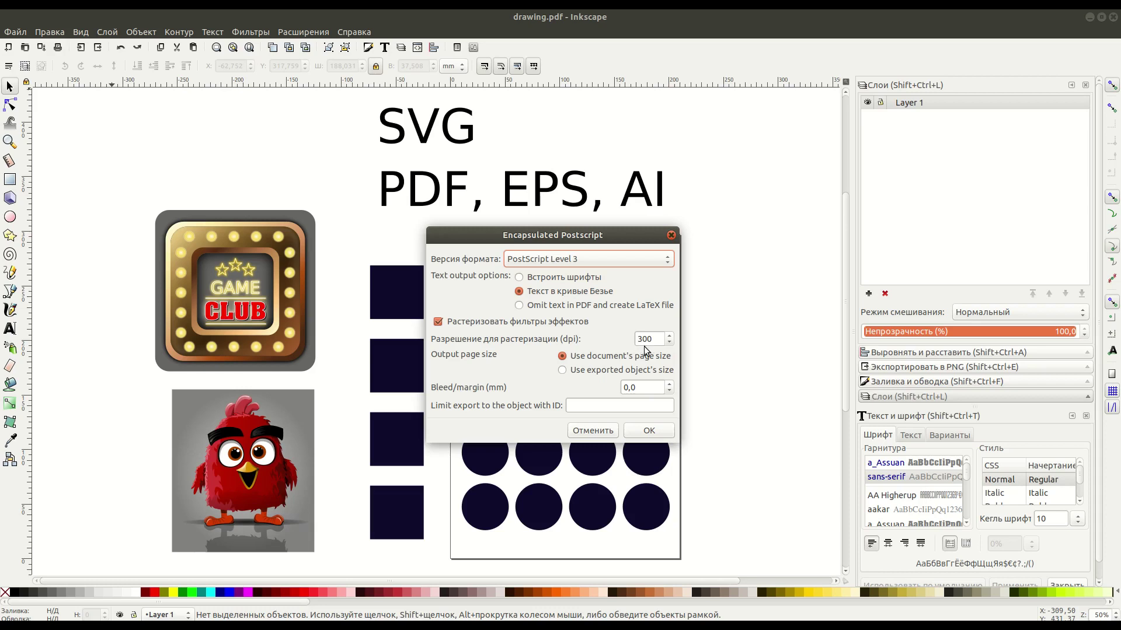
drag(659, 339, 633, 340)
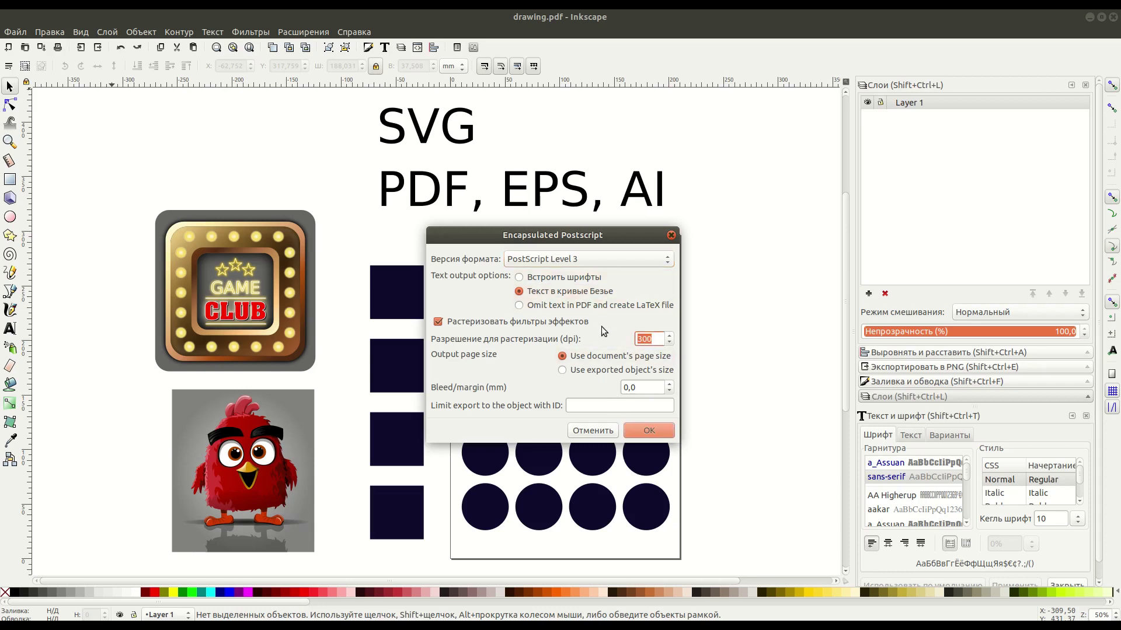
click(650, 429)
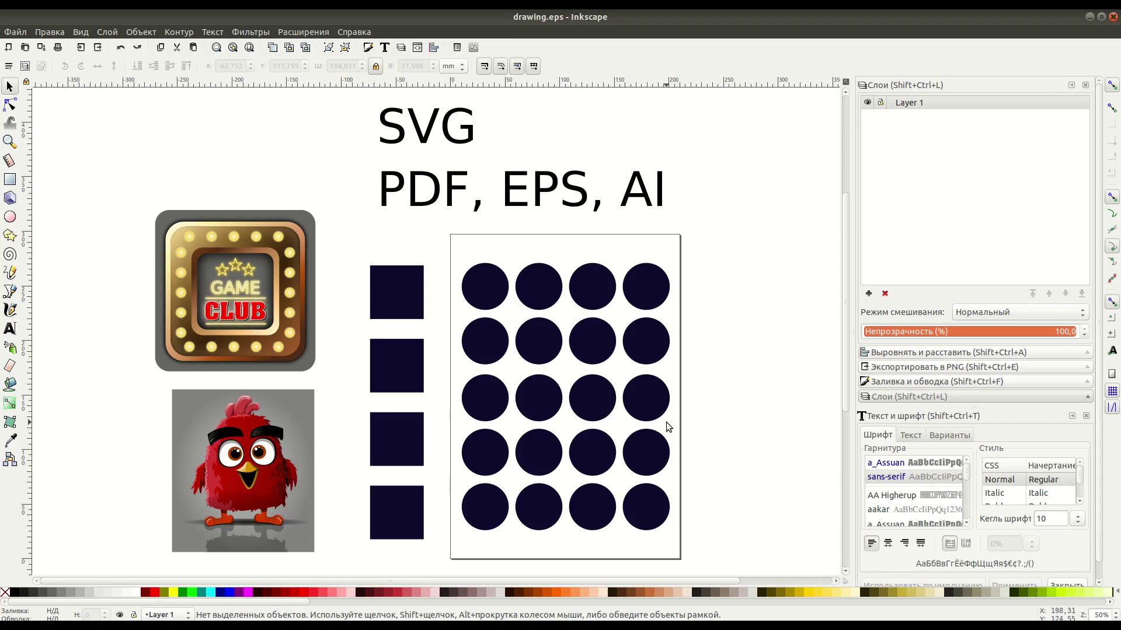
drag(212, 398, 336, 400)
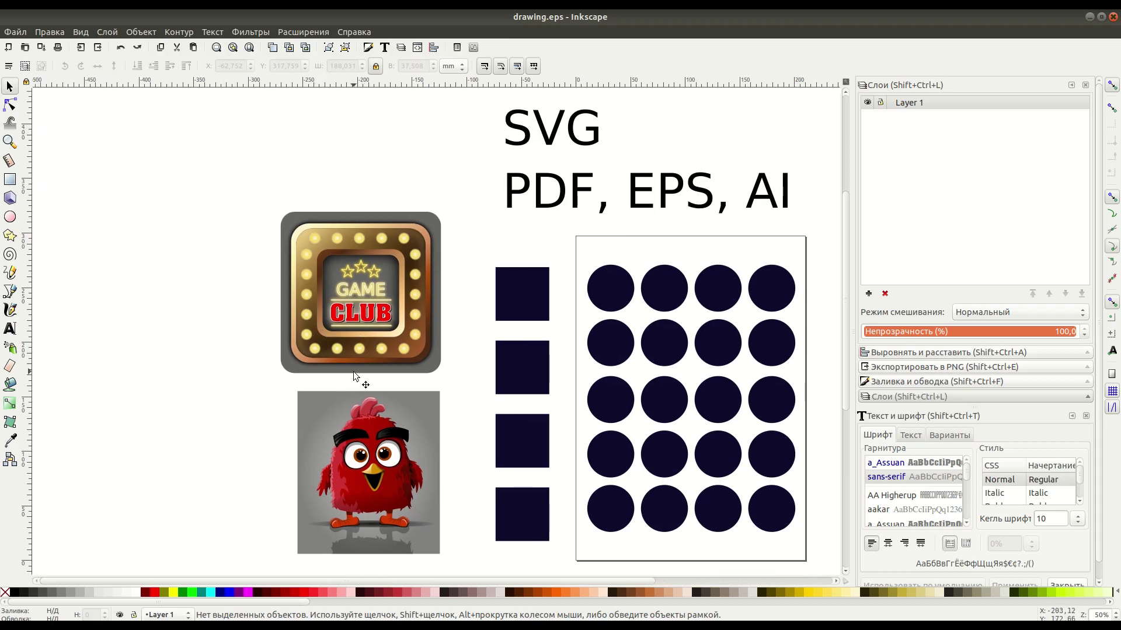
ctrl+scroll(354, 484, up, 2)
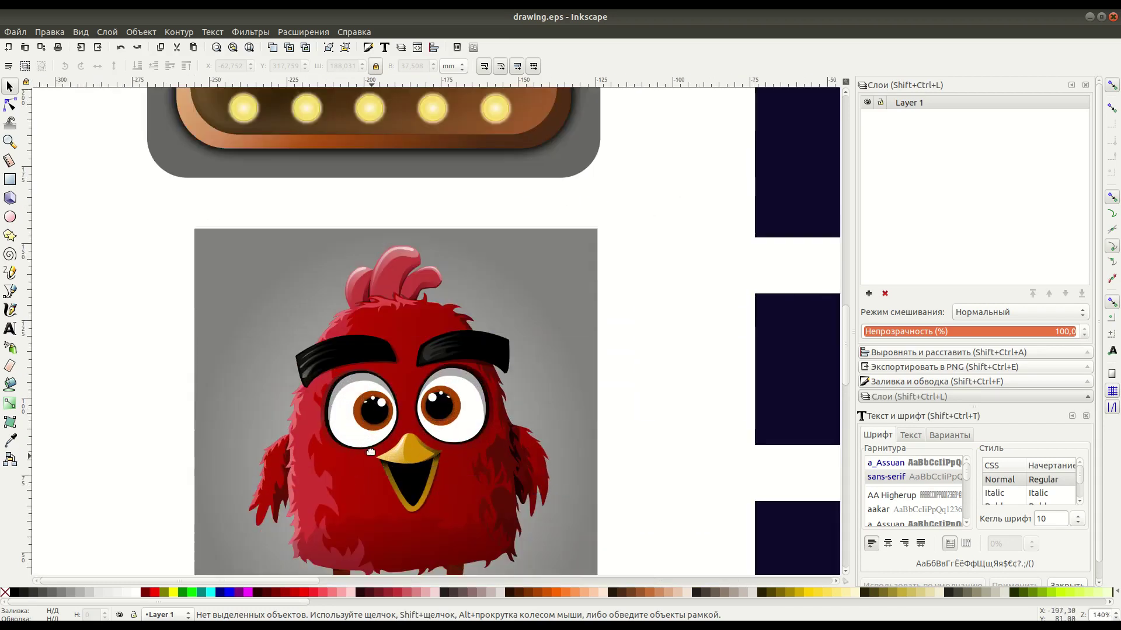
scroll(363, 345, down, 1)
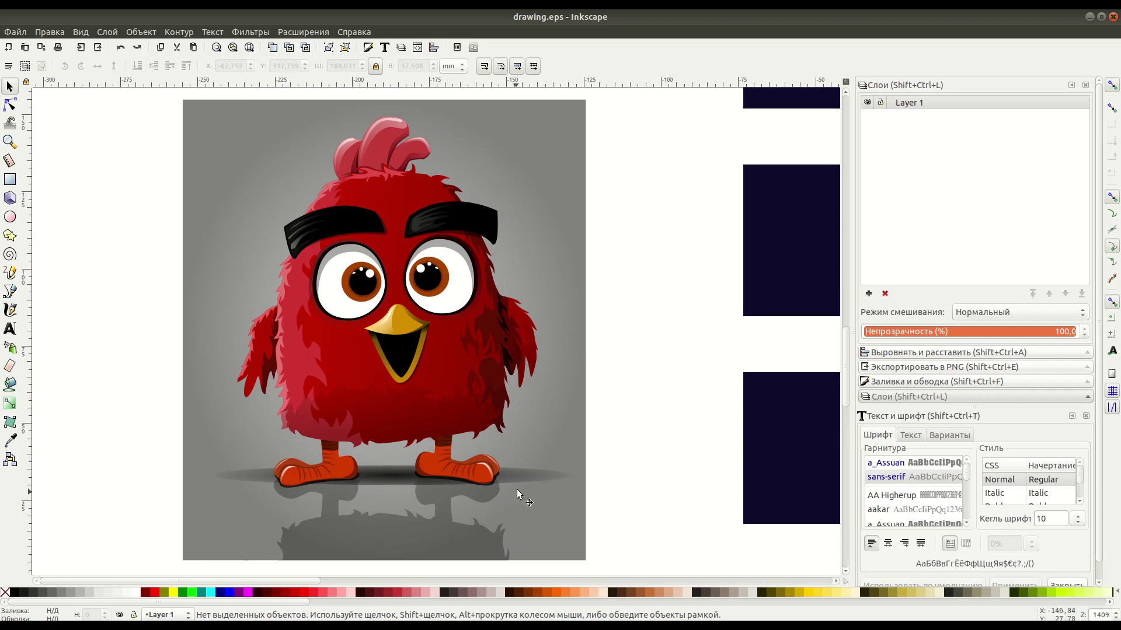
scroll(432, 440, up, 4)
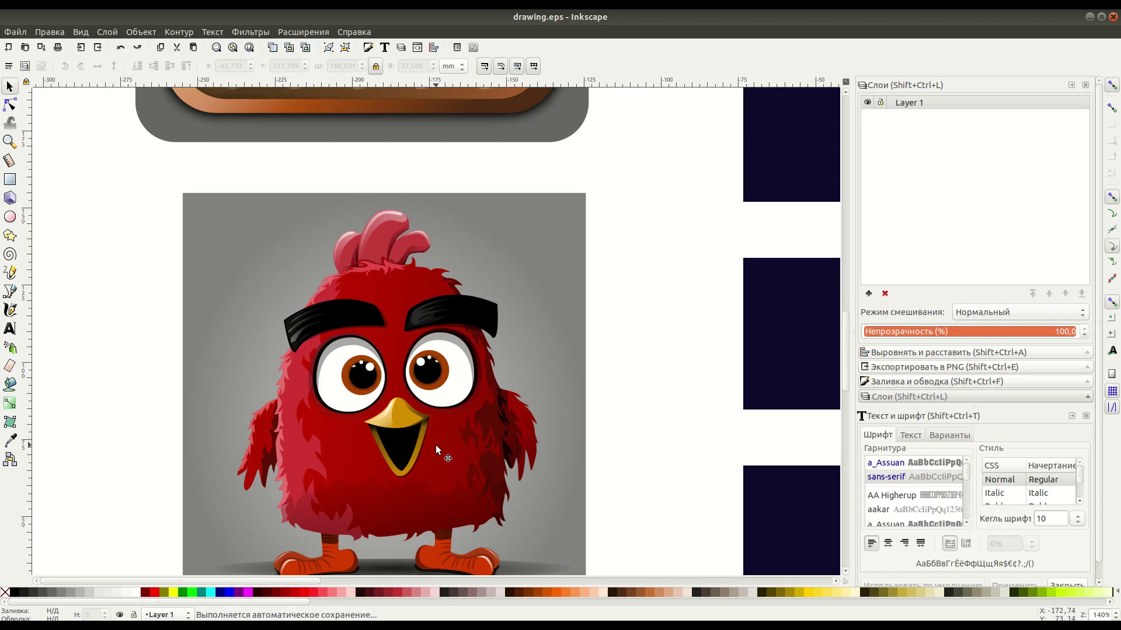
scroll(436, 445, up, 4)
scroll(436, 444, up, 10)
scroll(436, 445, up, 2)
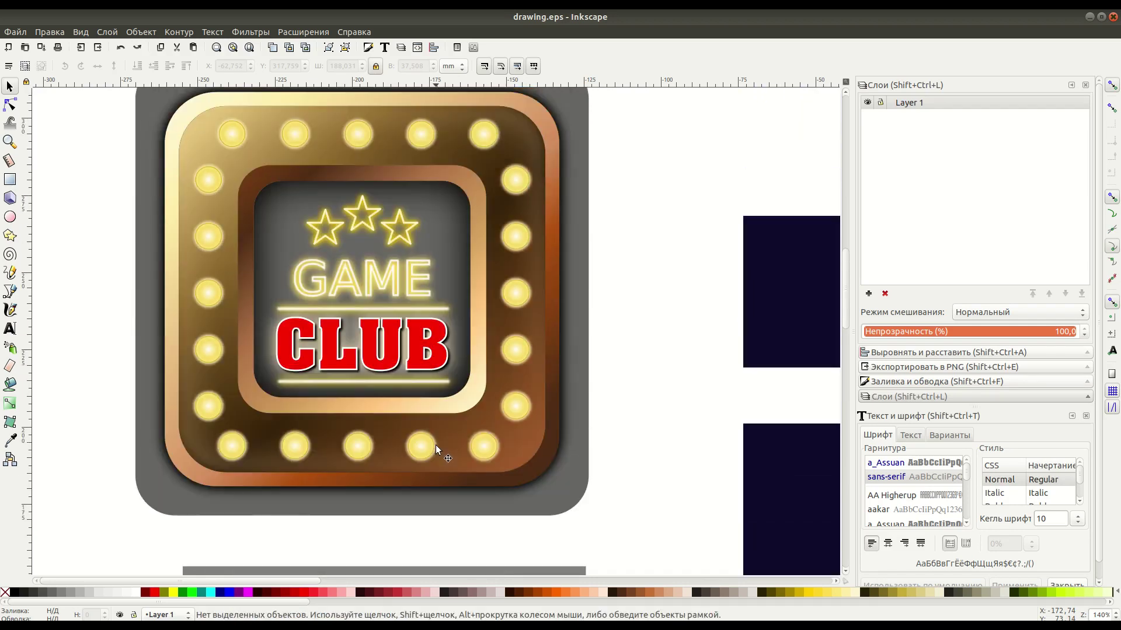
scroll(435, 445, up, 2)
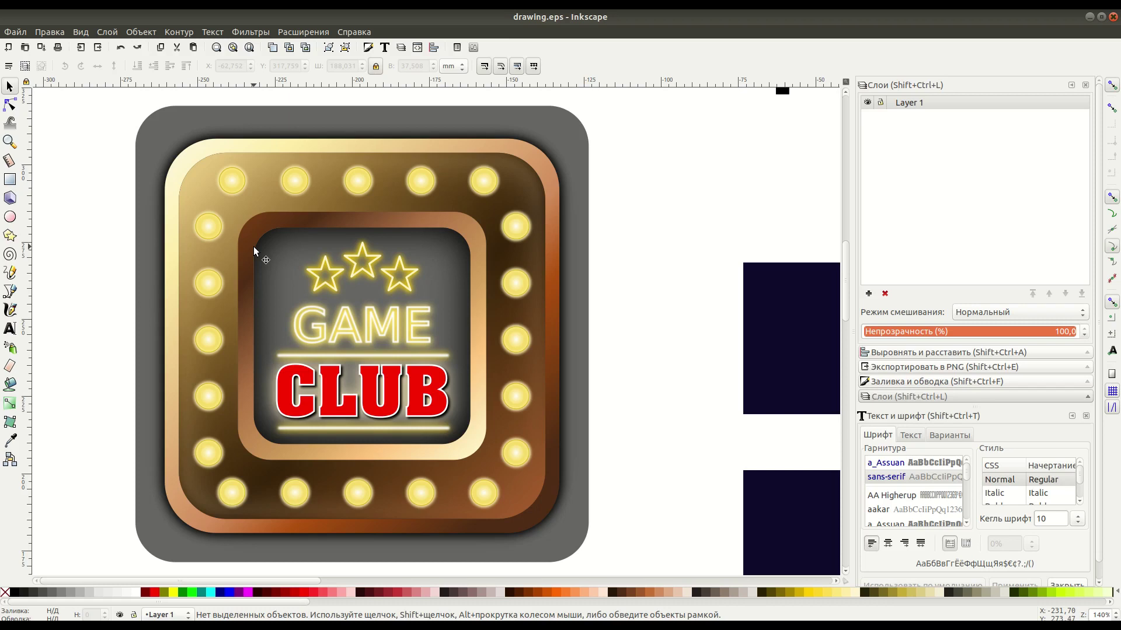
scroll(311, 299, down, 6)
scroll(317, 315, down, 9)
scroll(333, 328, down, 6)
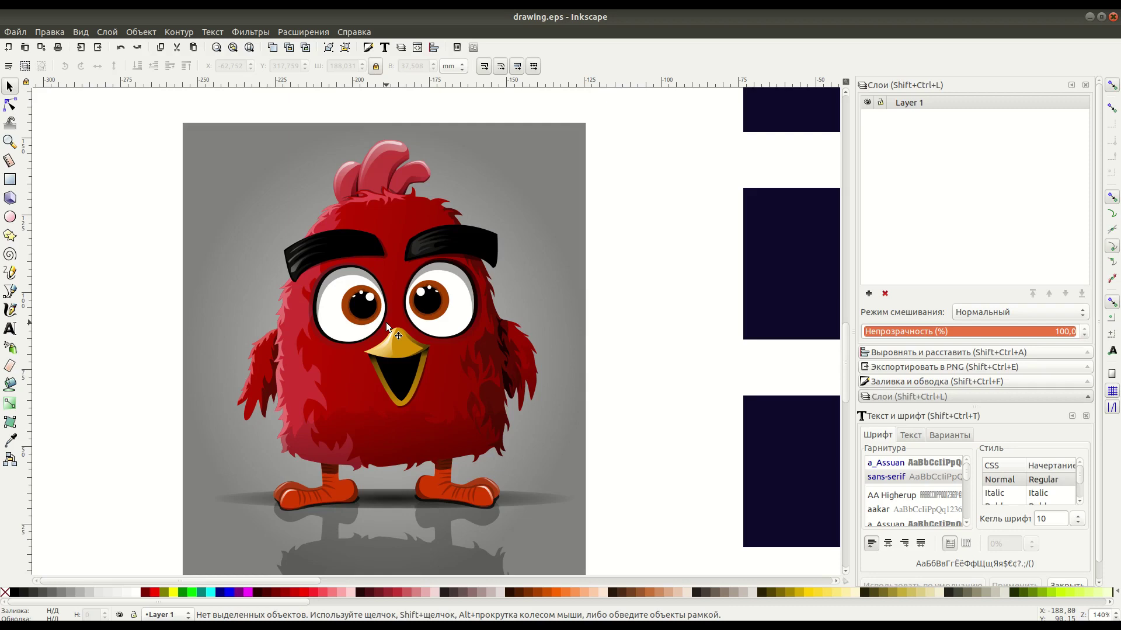
scroll(409, 324, up, 8)
scroll(449, 330, up, 10)
scroll(470, 331, up, 3)
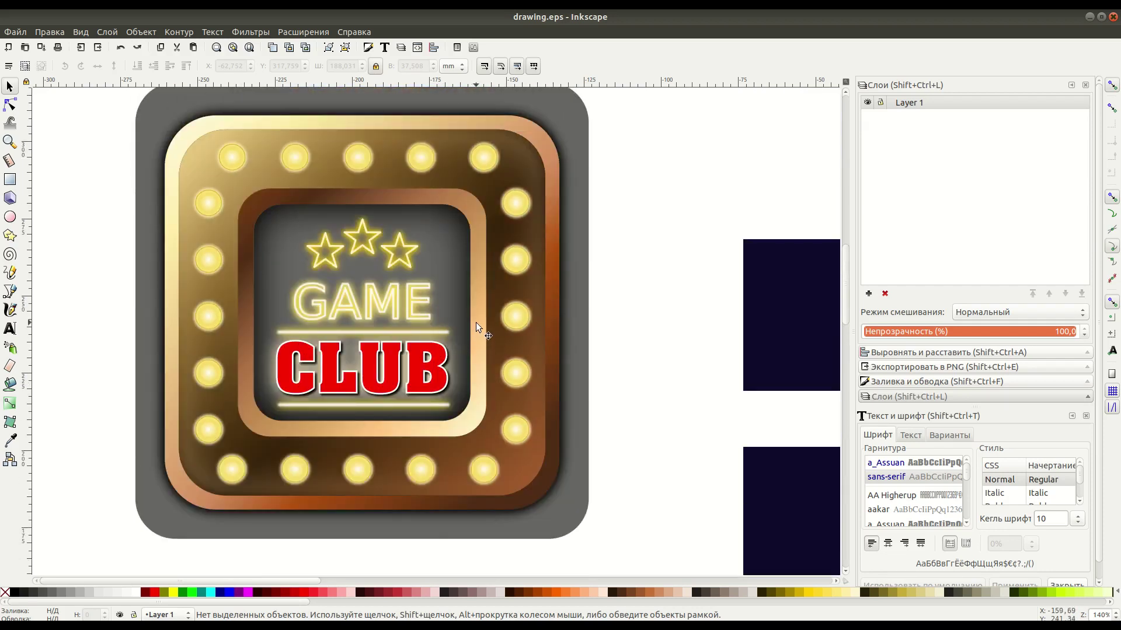
key(minus)
key(minus)
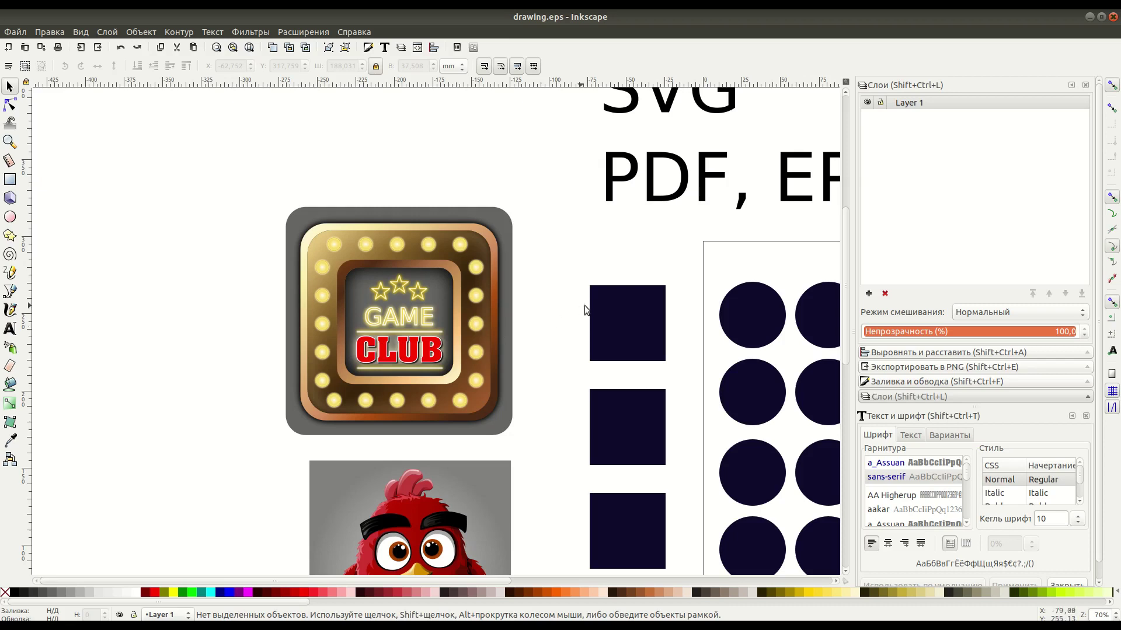
scroll(584, 306, right, 5)
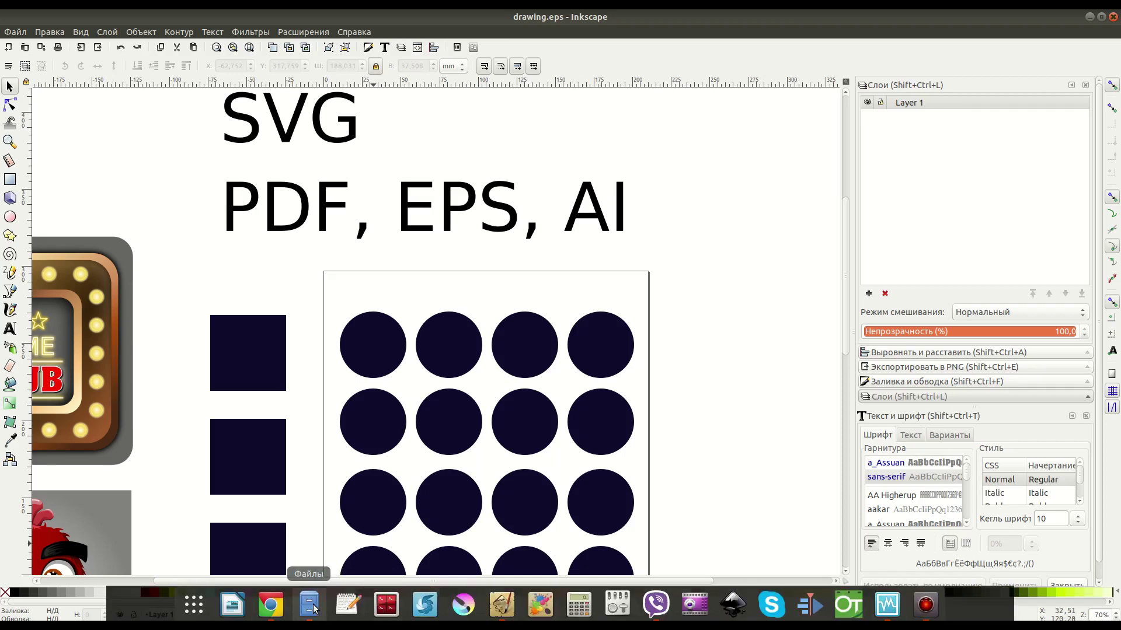
- Open the PDF, AI, EPS folder in Files and select drawing.pdf
click(309, 606)
click(267, 176)
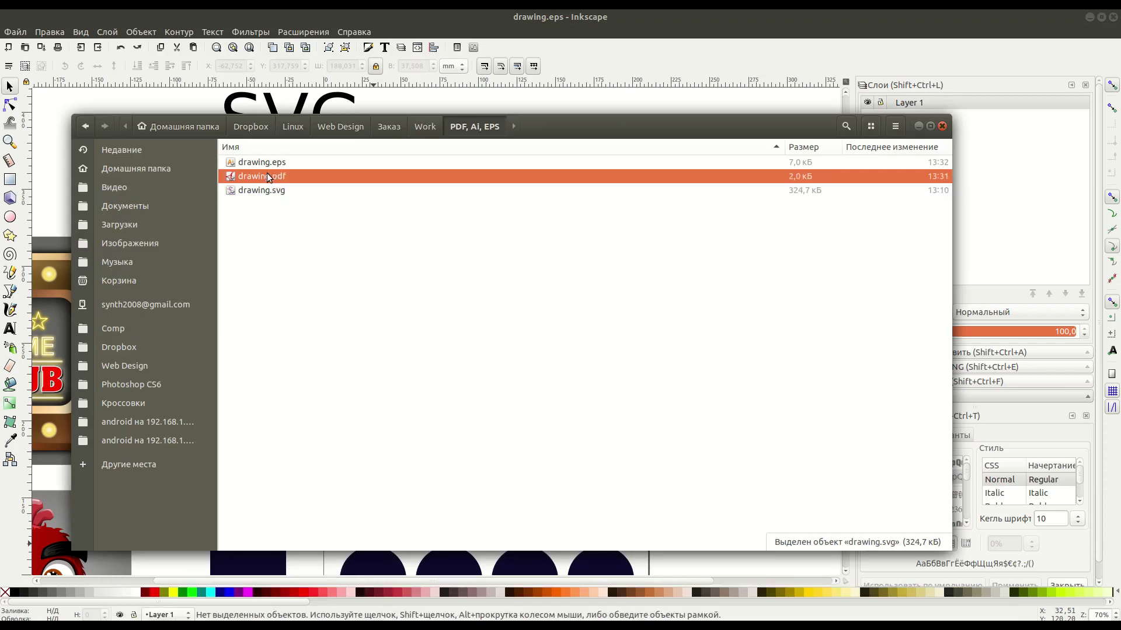
mouse_move(572, 123)
mouse_down()
mouse_move(743, 190)
mouse_move(703, 186)
mouse_move(667, 524)
mouse_up()
scroll(546, 351, down, 2)
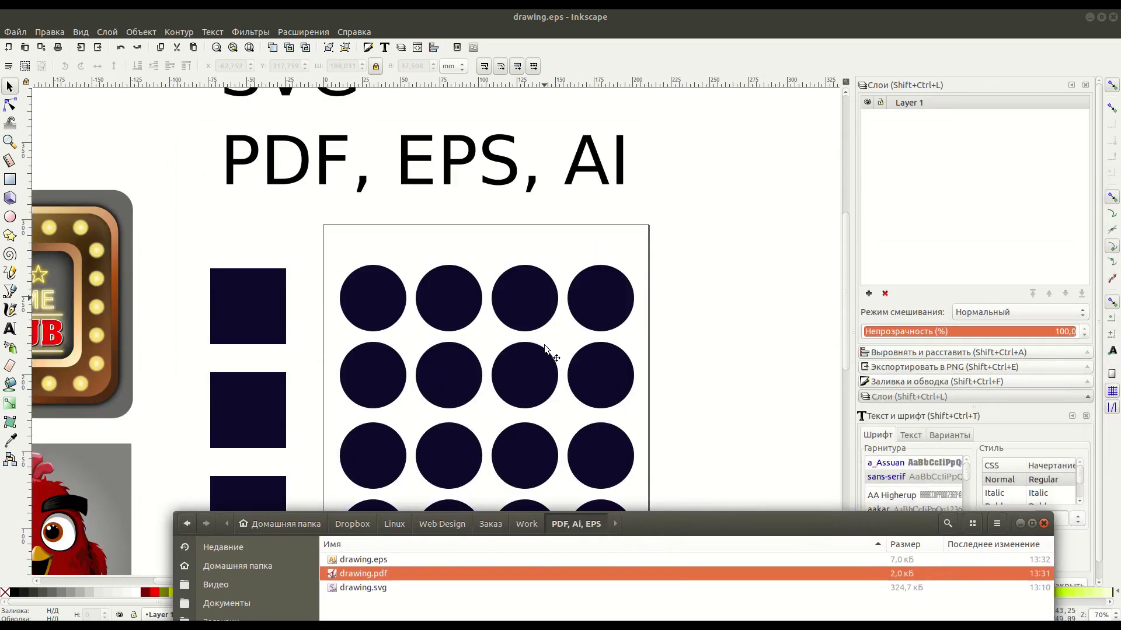
scroll(546, 347, down, 2)
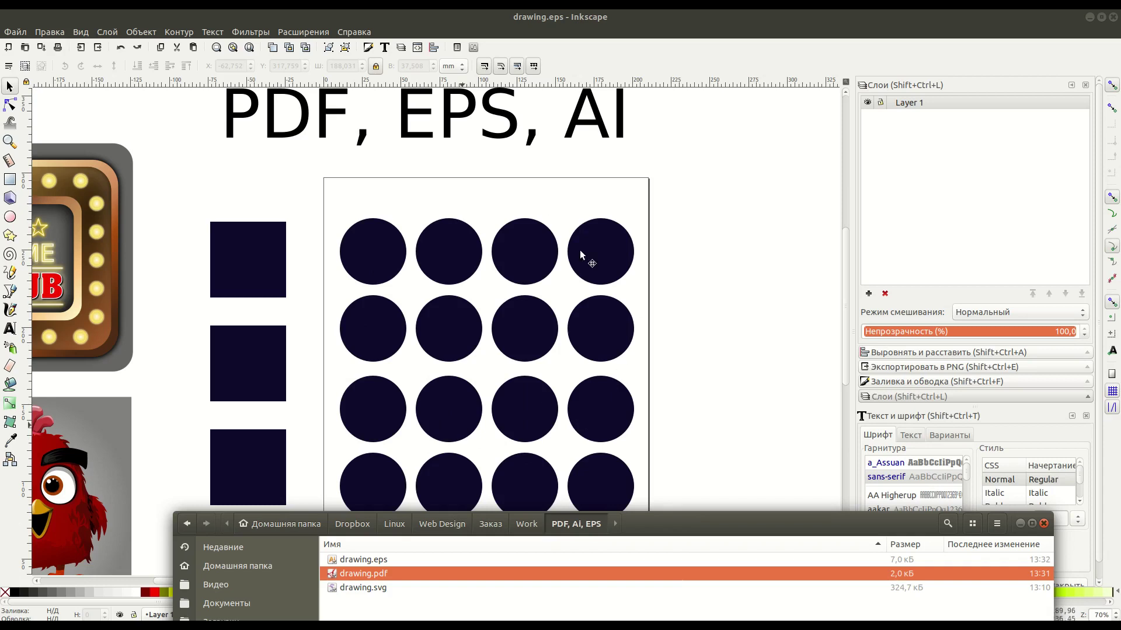
drag(647, 524, 639, 121)
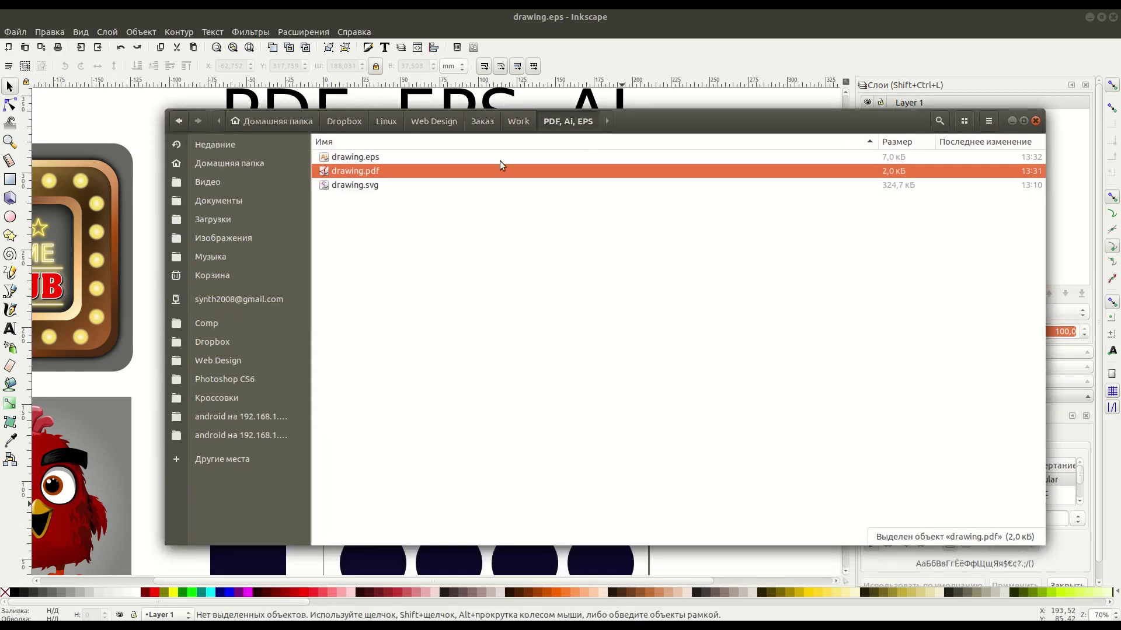
double_click(363, 173)
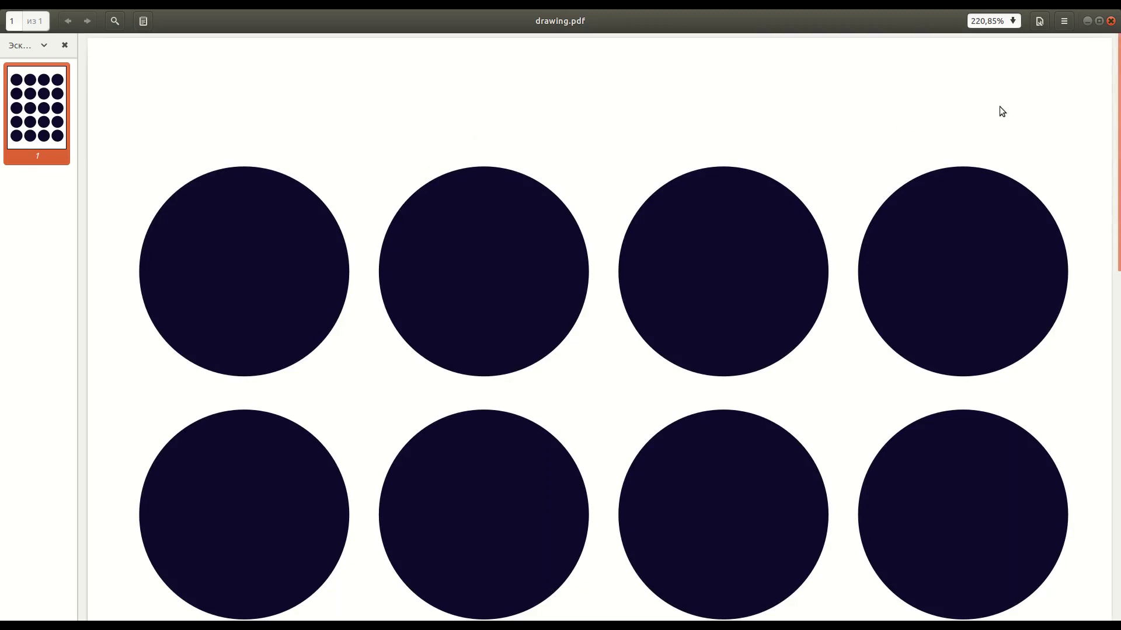
click(1014, 22)
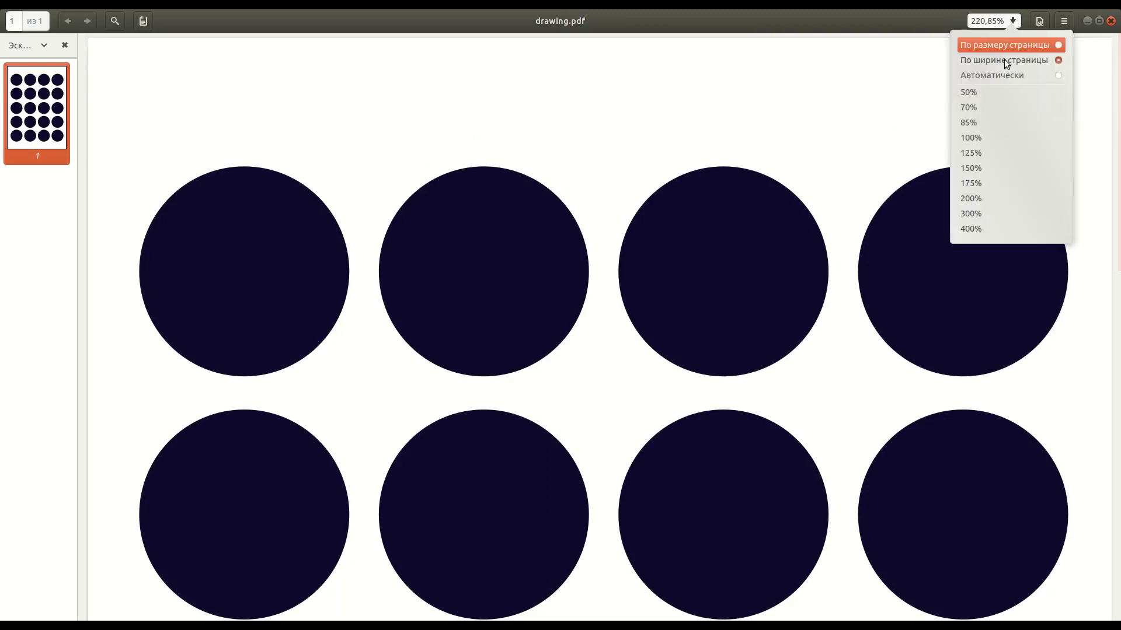
click(983, 168)
scroll(671, 287, down, 4)
scroll(668, 282, down, 2)
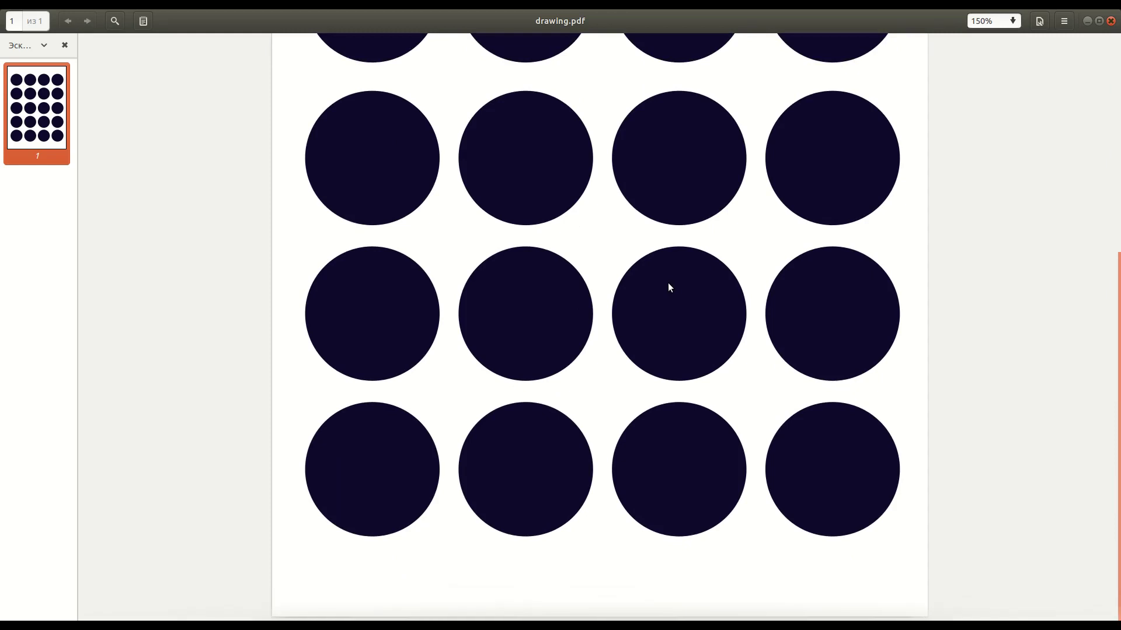
scroll(668, 283, up, 5)
scroll(667, 282, down, 2)
scroll(669, 286, up, 2)
scroll(669, 286, up, 1)
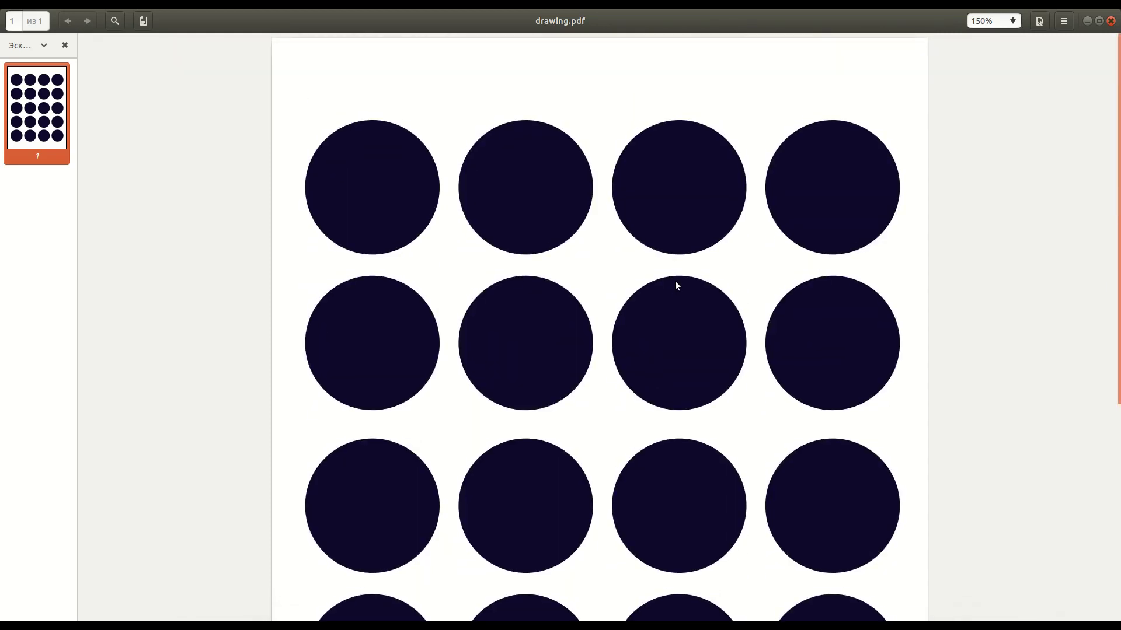
click(1111, 21)
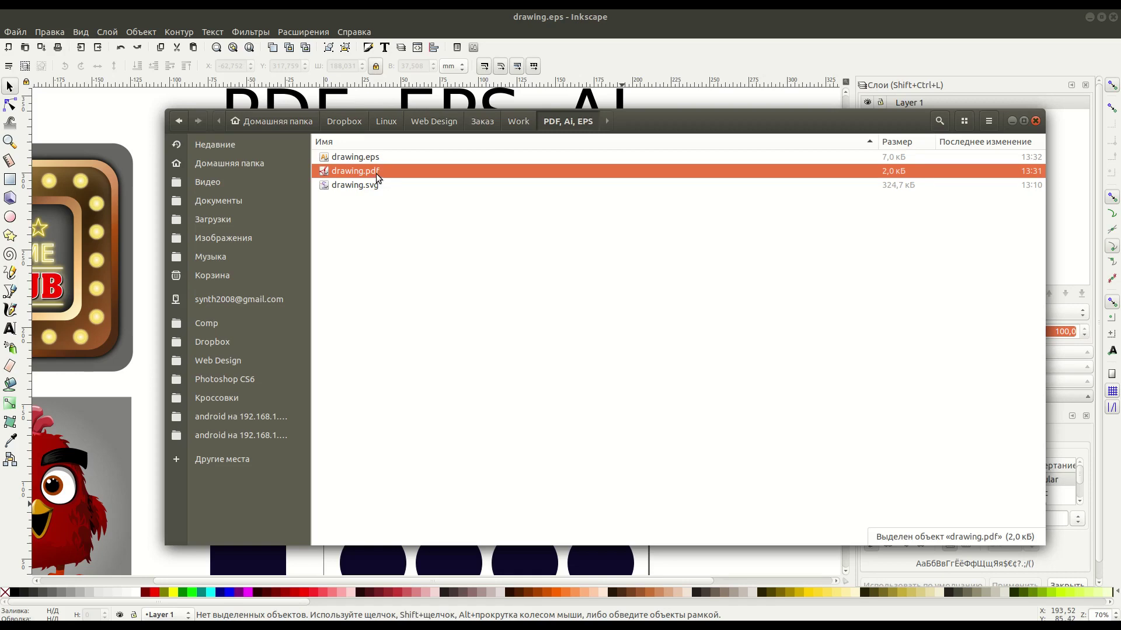
- Change drawing.pdf's name to drawing.ai in its Properties dialog
right_click(374, 173)
click(409, 366)
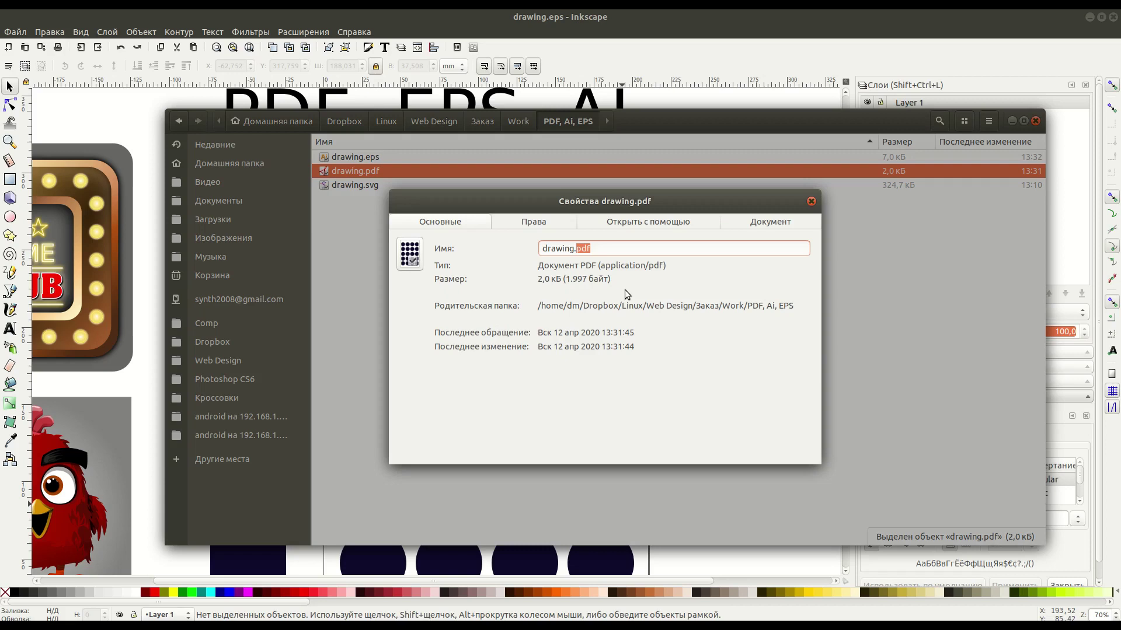
text(ai)
click(810, 203)
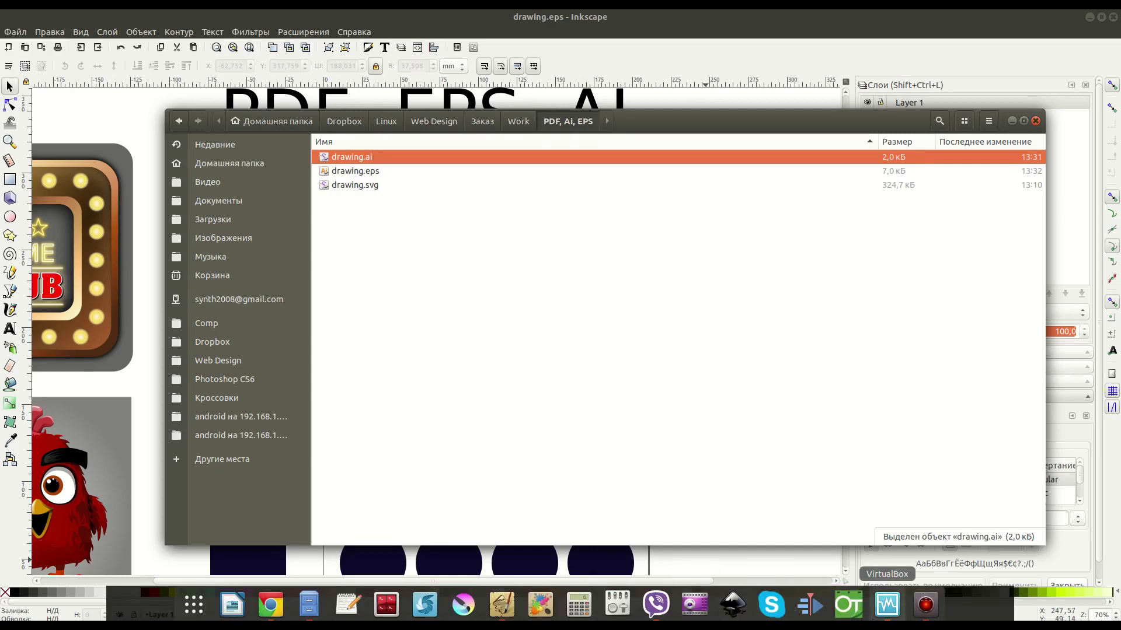
- Bring the Windows 7 virtual machine window to the front
right_click(889, 606)
click(836, 392)
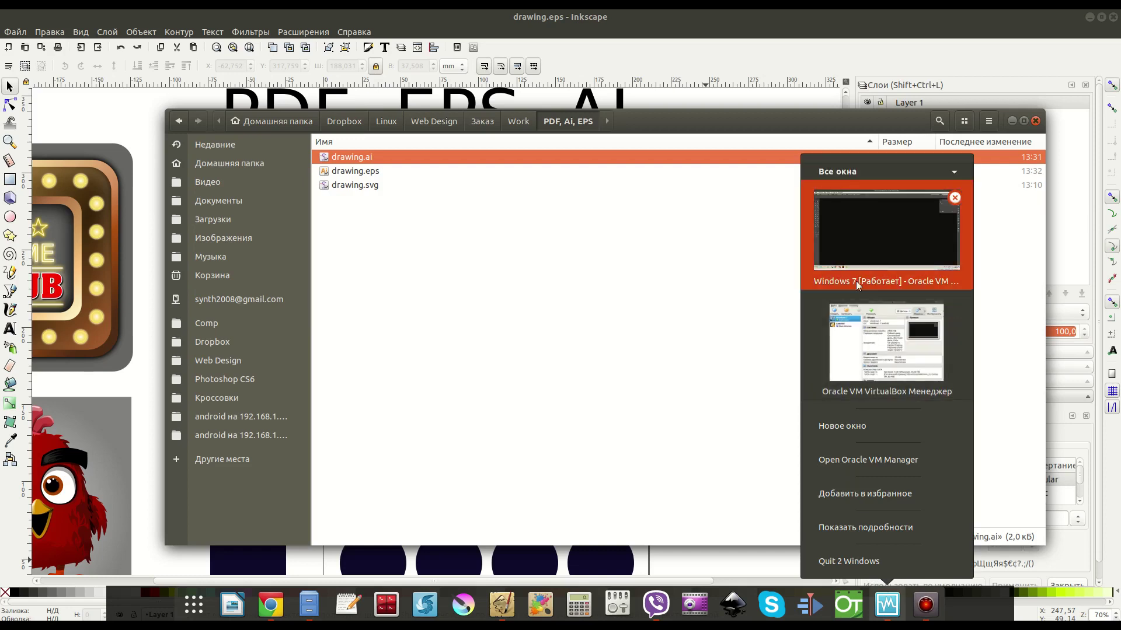
click(855, 282)
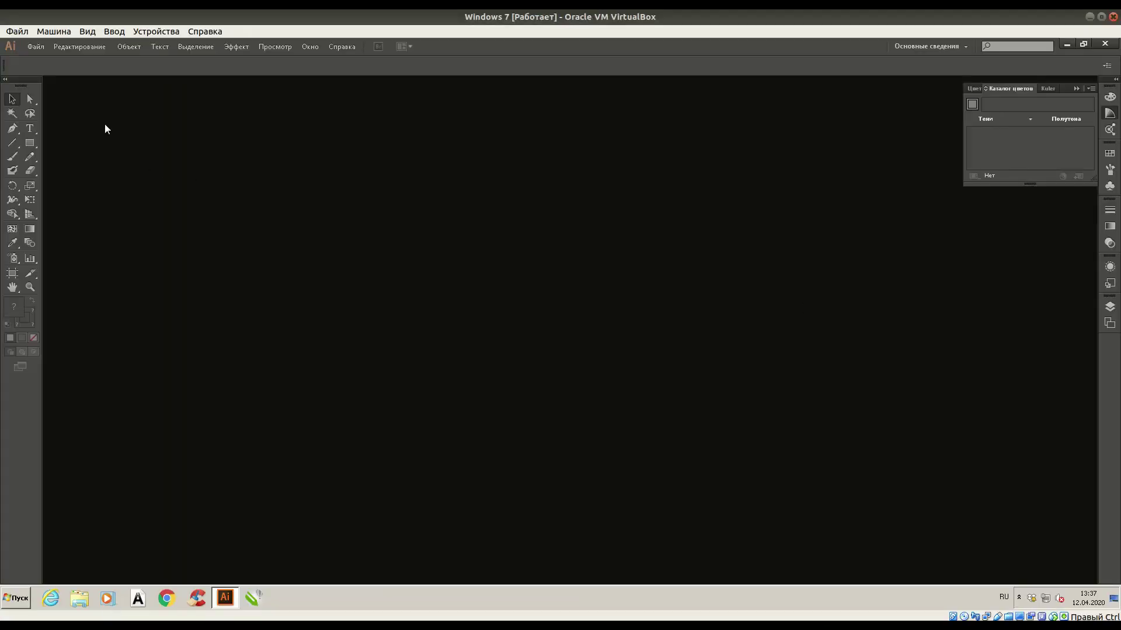
- Open drawing.ai from the PDF, AI, EPS folder in Illustrator
click(36, 47)
click(35, 76)
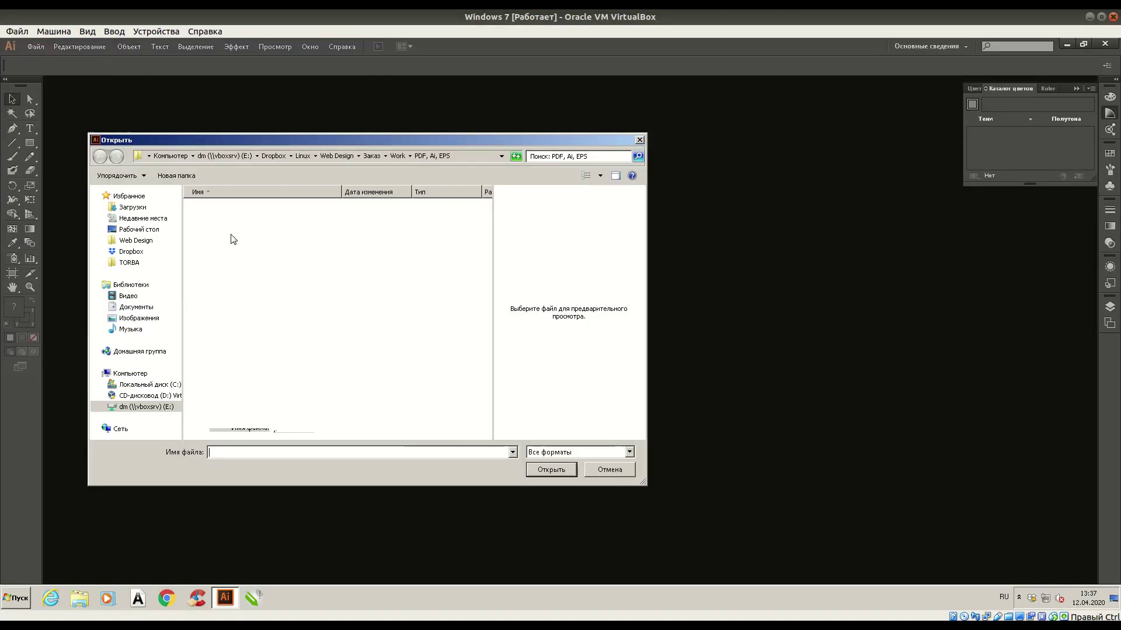
click(213, 210)
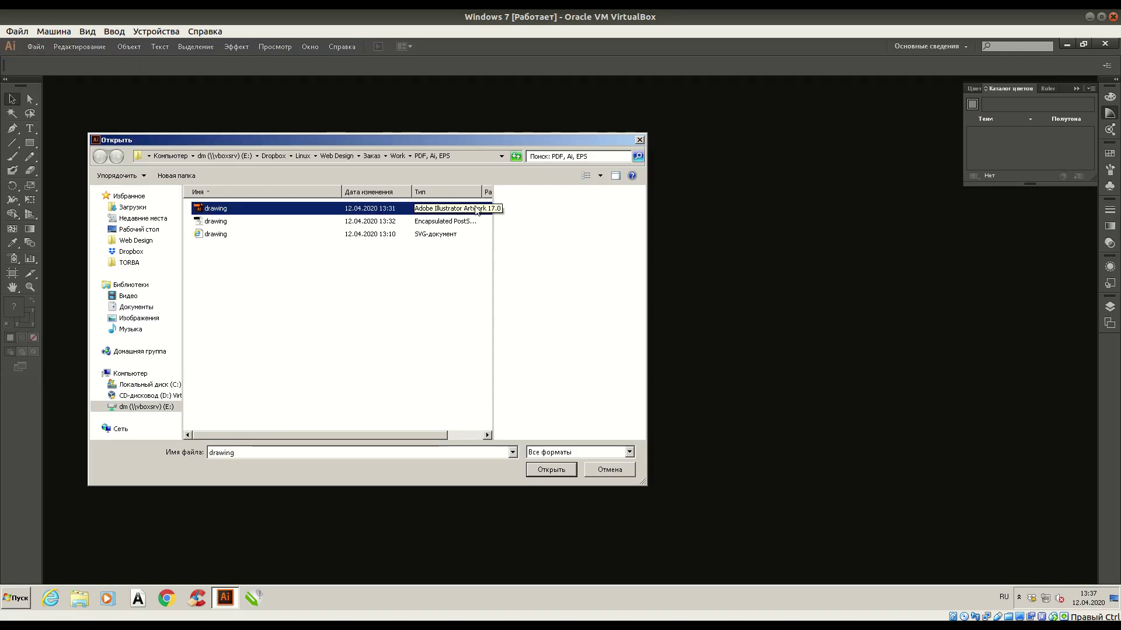
double_click(225, 210)
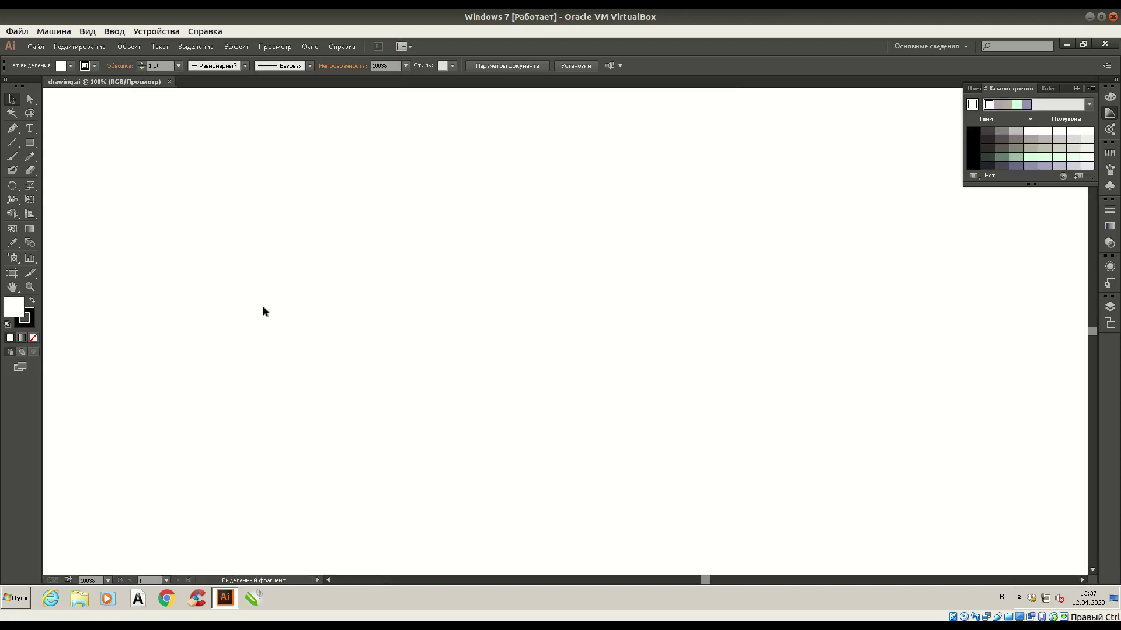